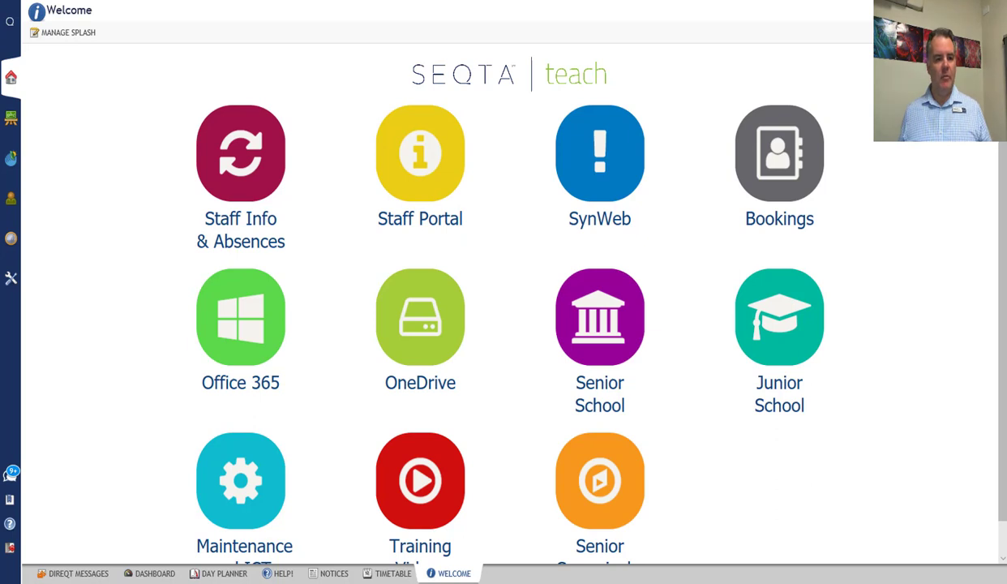
- Open OneDrive and upload the Canteen Menu 2018 PDF from the Documents folder to Files
click(422, 359)
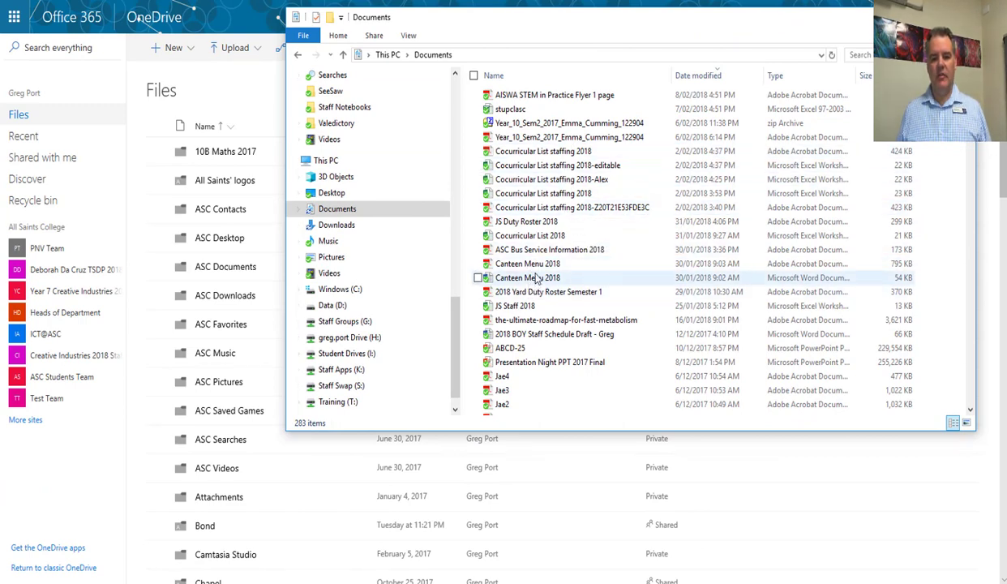
drag(527, 263, 280, 351)
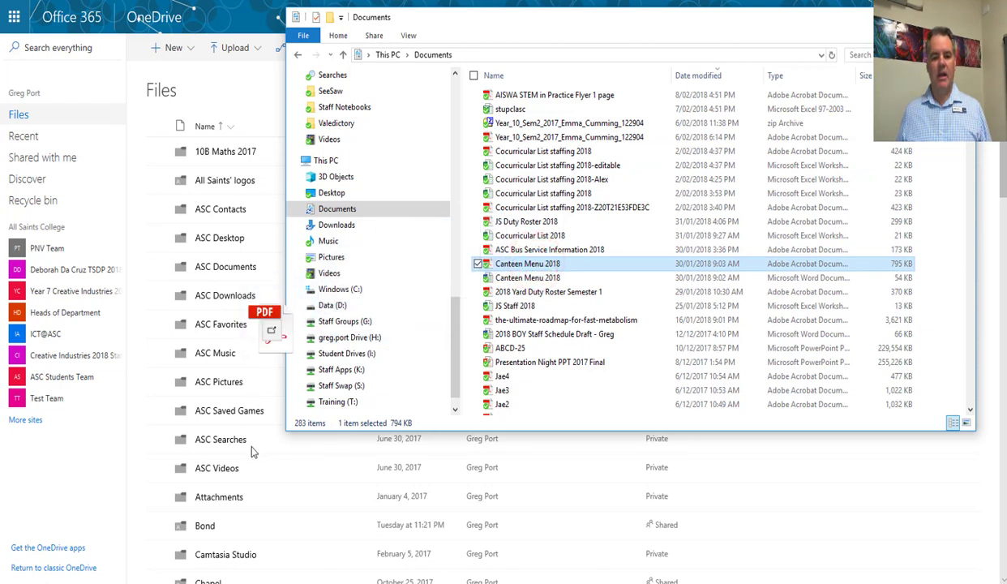
drag(251, 452, 251, 452)
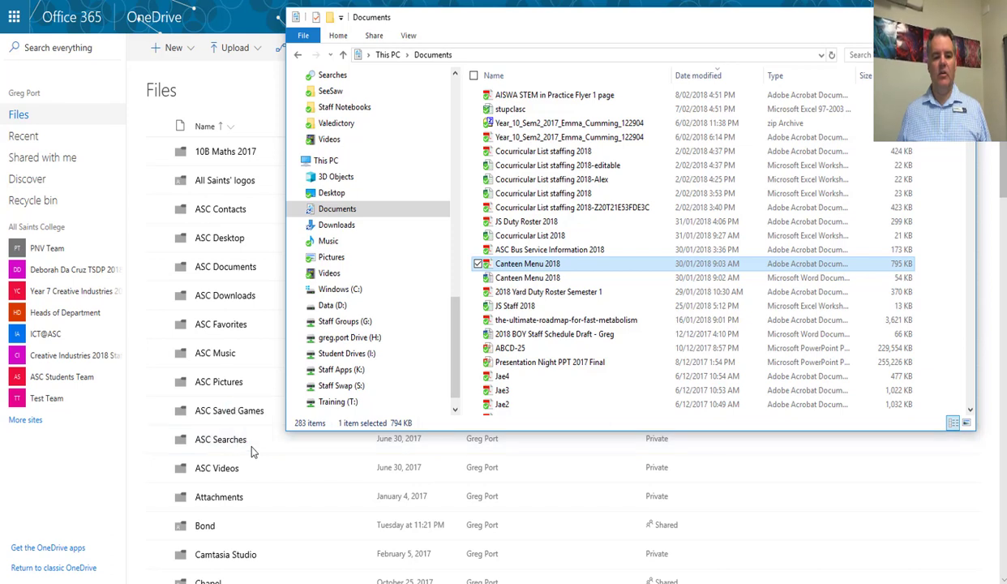
click(562, 34)
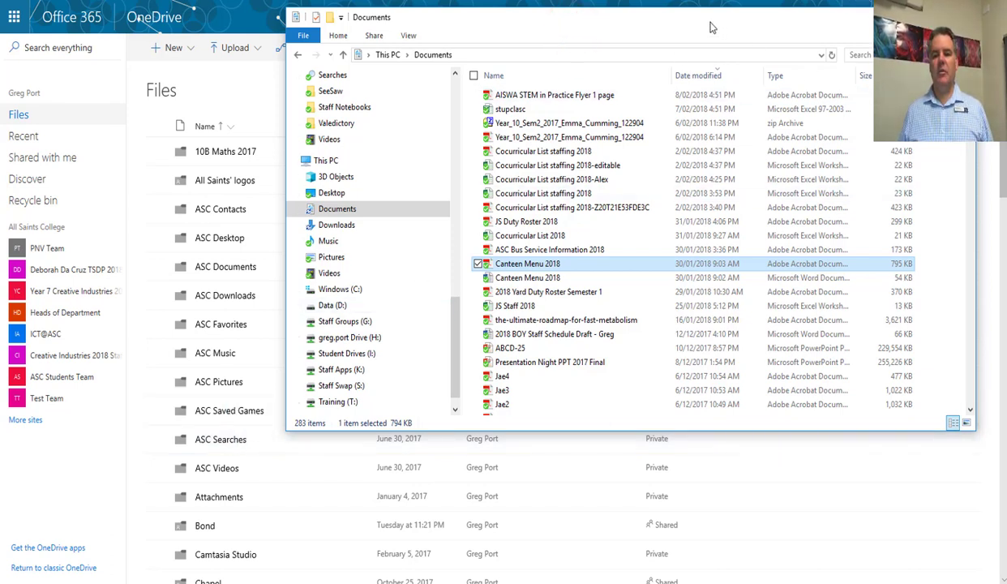
drag(674, 27, 1006, 93)
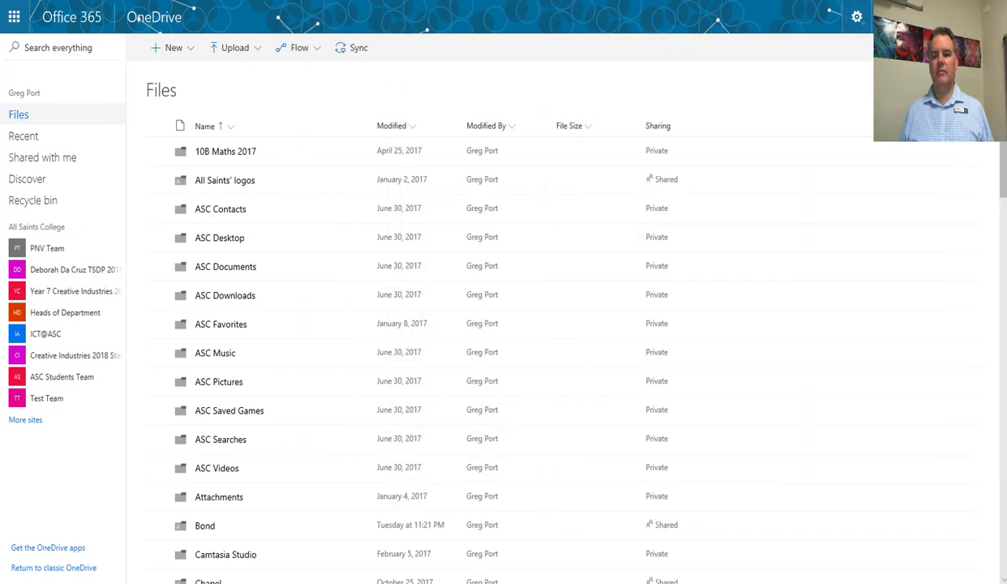
click(253, 49)
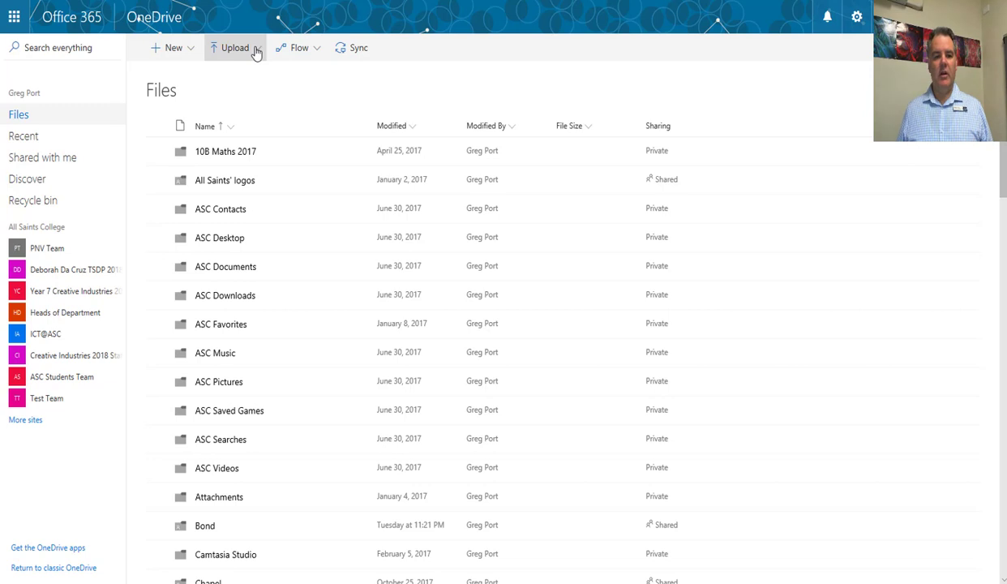
click(257, 49)
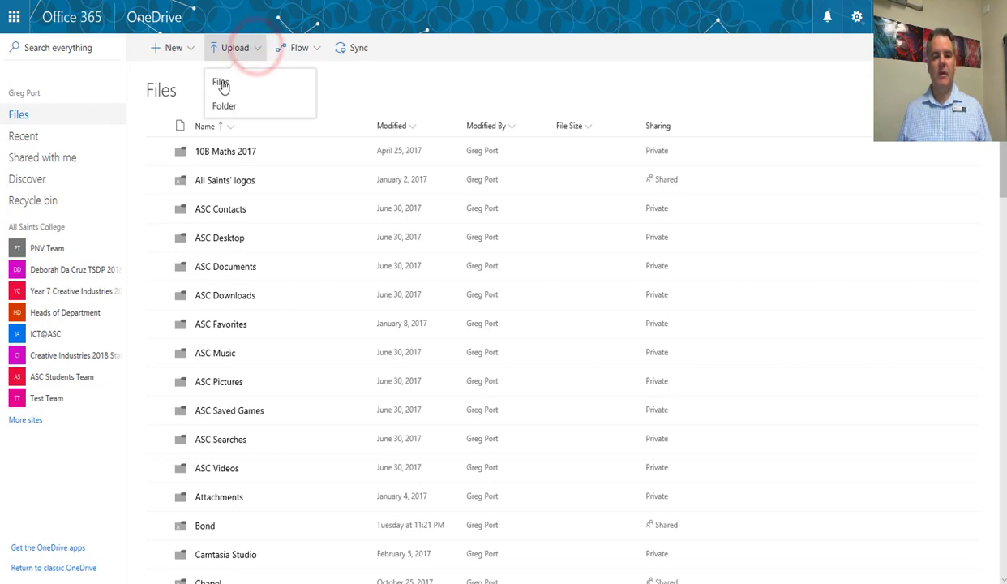
click(221, 82)
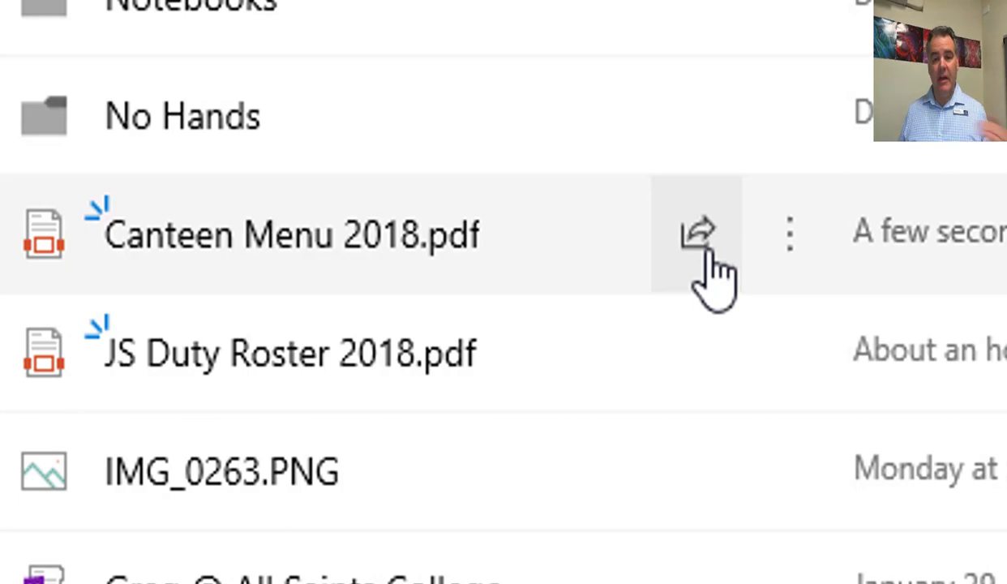
- Set up a sharing link for Canteen Menu 2018.pdf that works for anyone, with editing not allowed
click(708, 253)
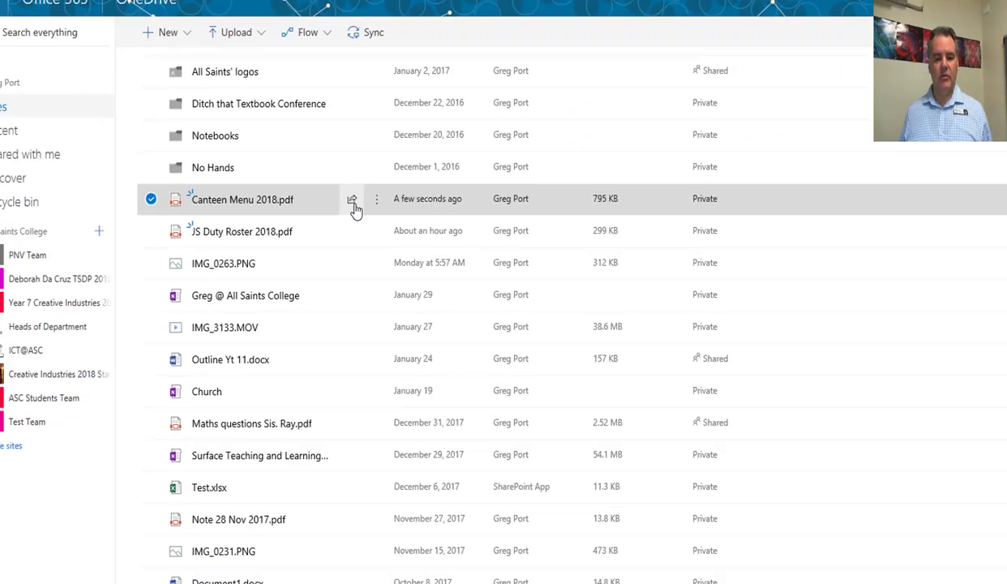
click(351, 201)
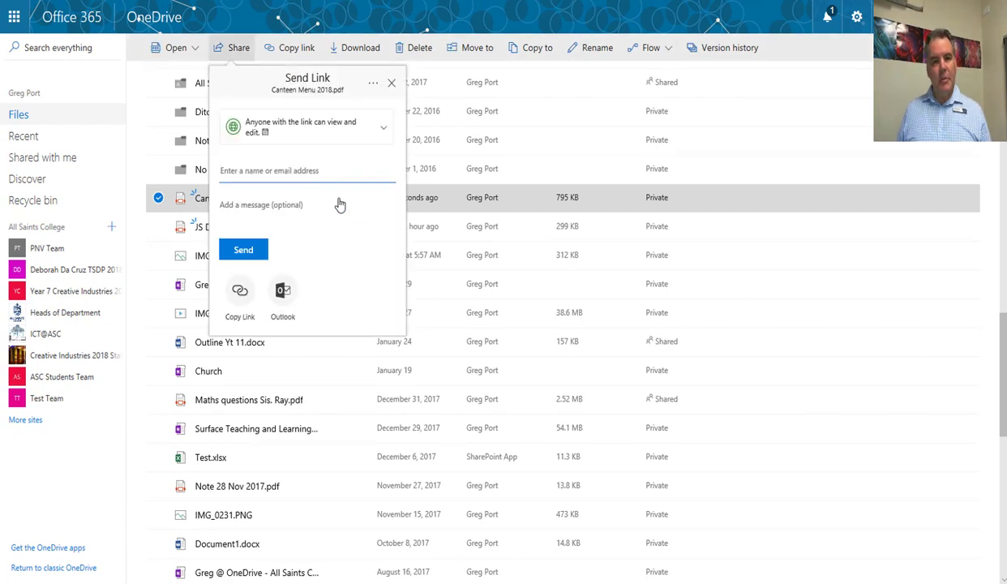
click(382, 125)
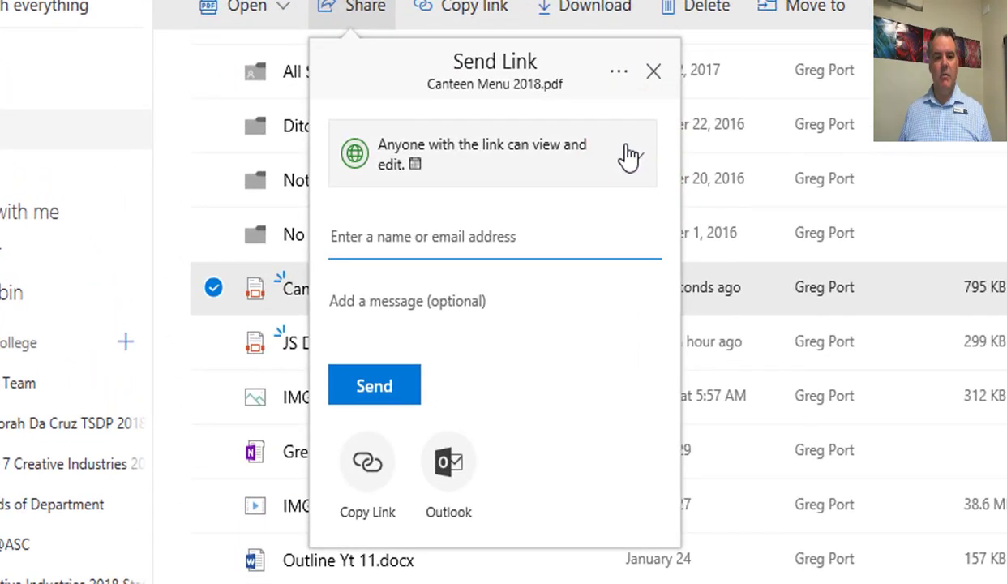
click(638, 161)
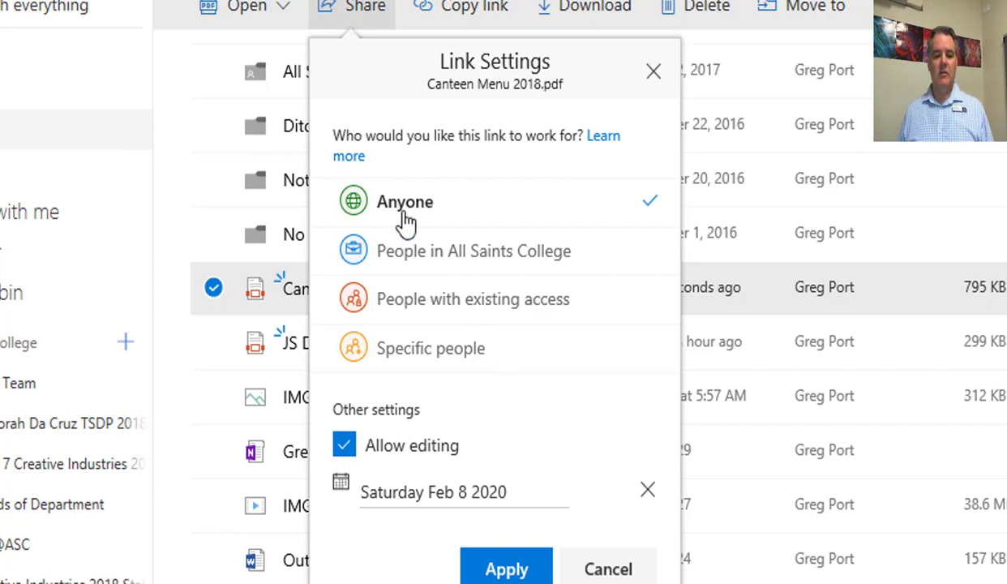
click(345, 447)
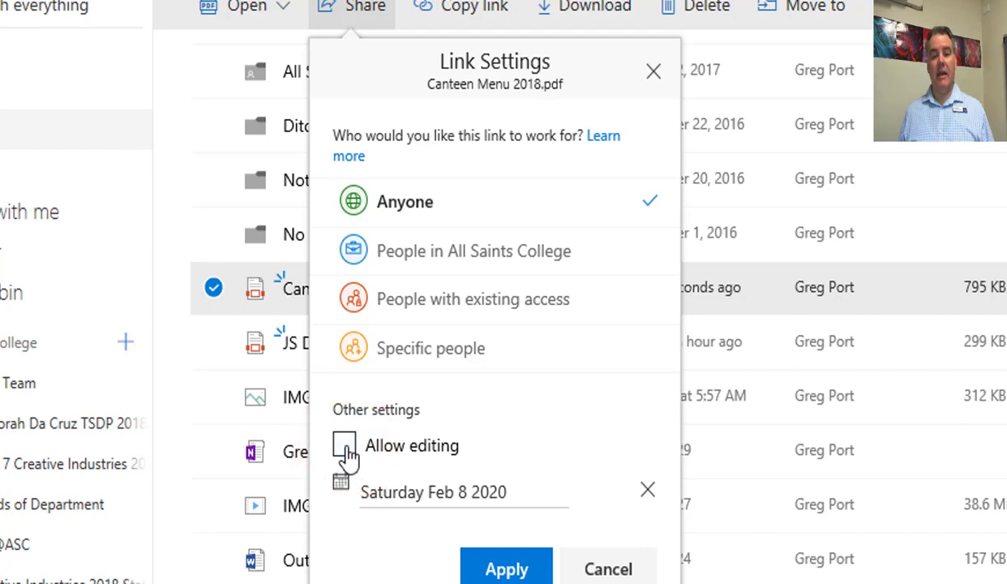
click(346, 448)
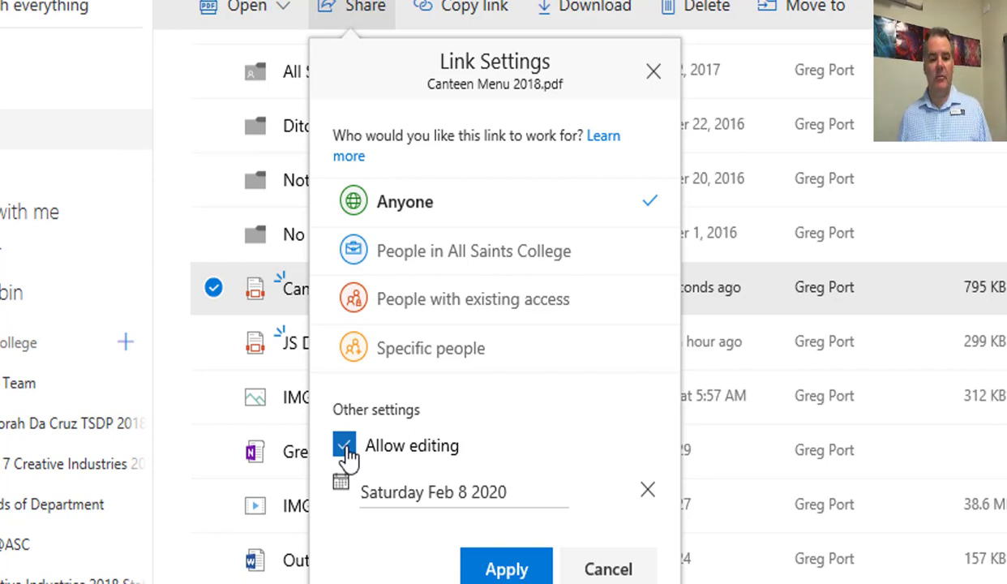
click(346, 448)
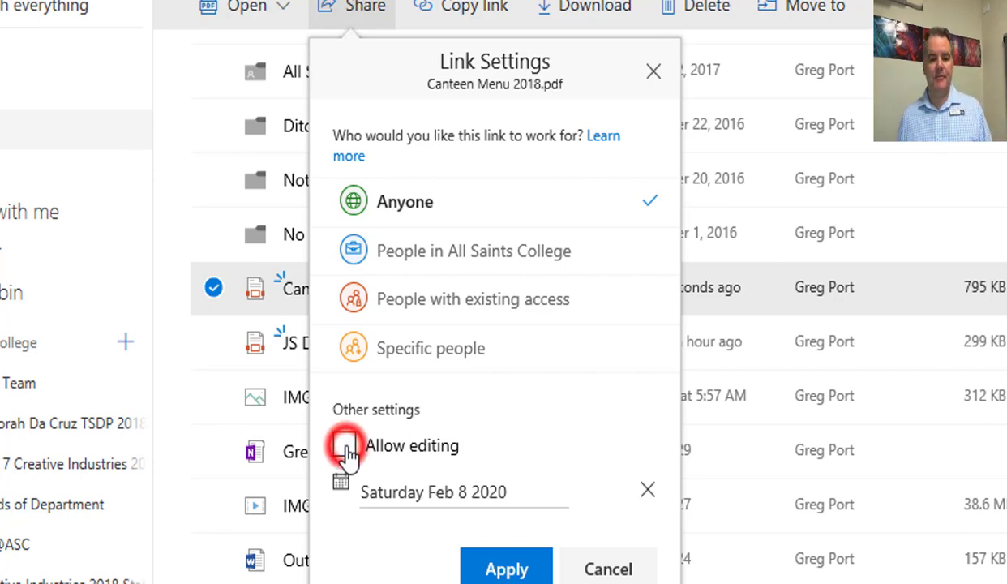
click(508, 569)
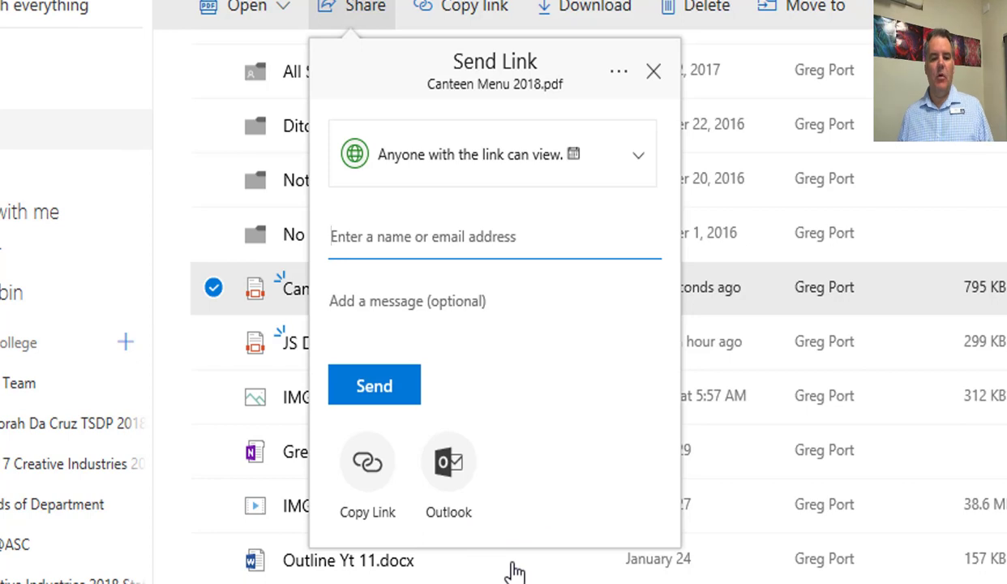
- Create the view-only link to Canteen Menu 2018.pdf, copy it and close the sharing dialog
click(365, 468)
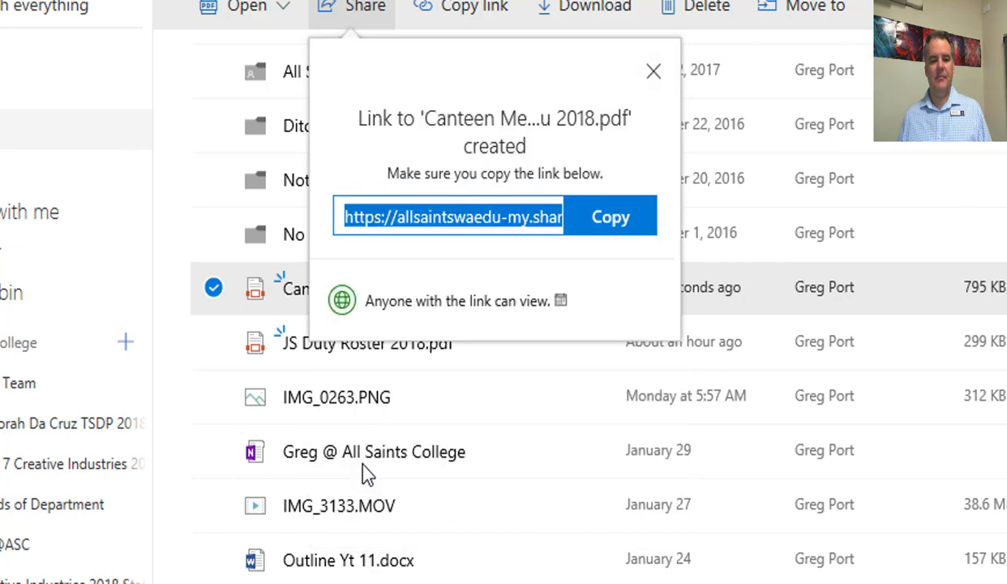
click(603, 221)
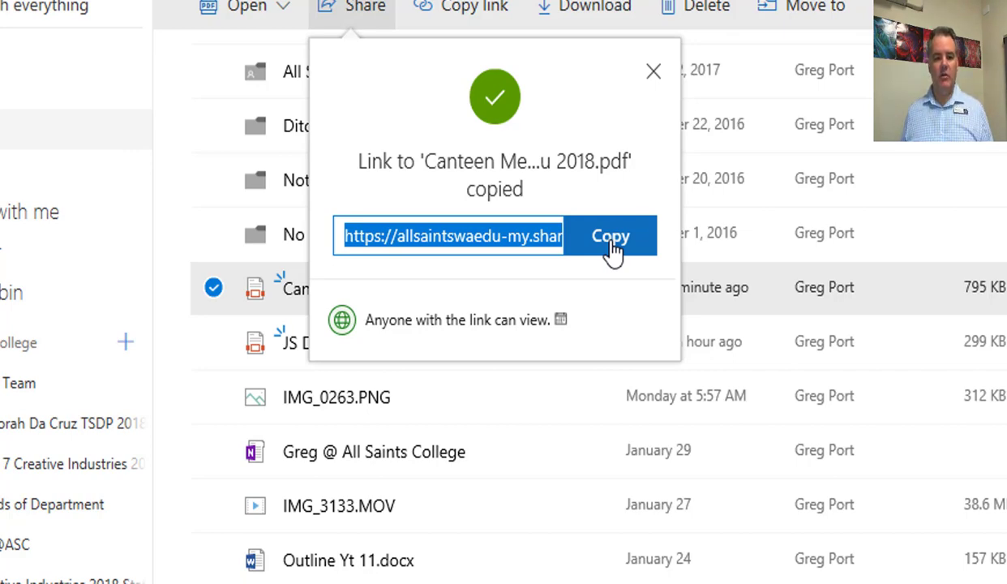
click(653, 72)
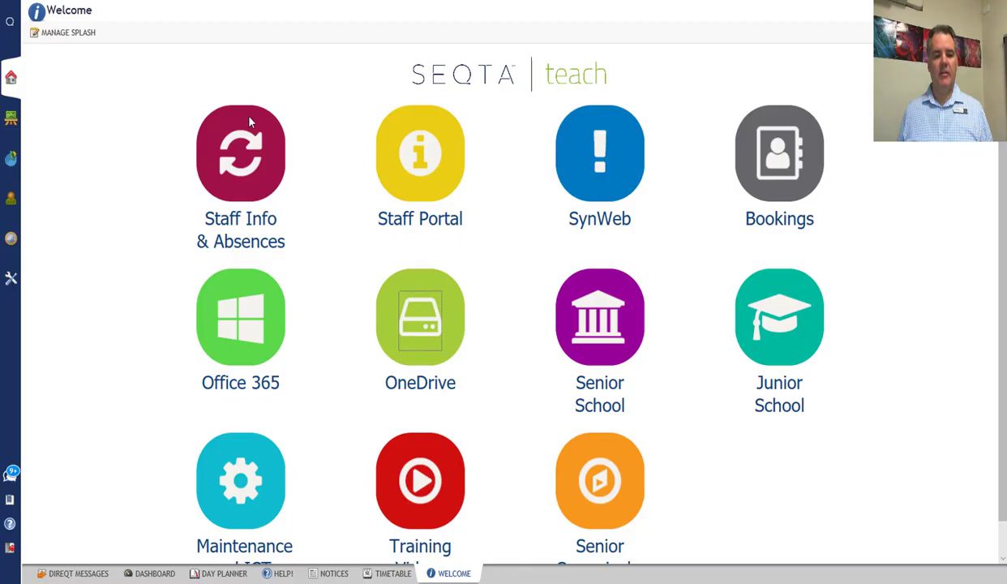
- Switch to the notices in SEQTA Teach and add a new notice titled Canteen Menu
click(334, 573)
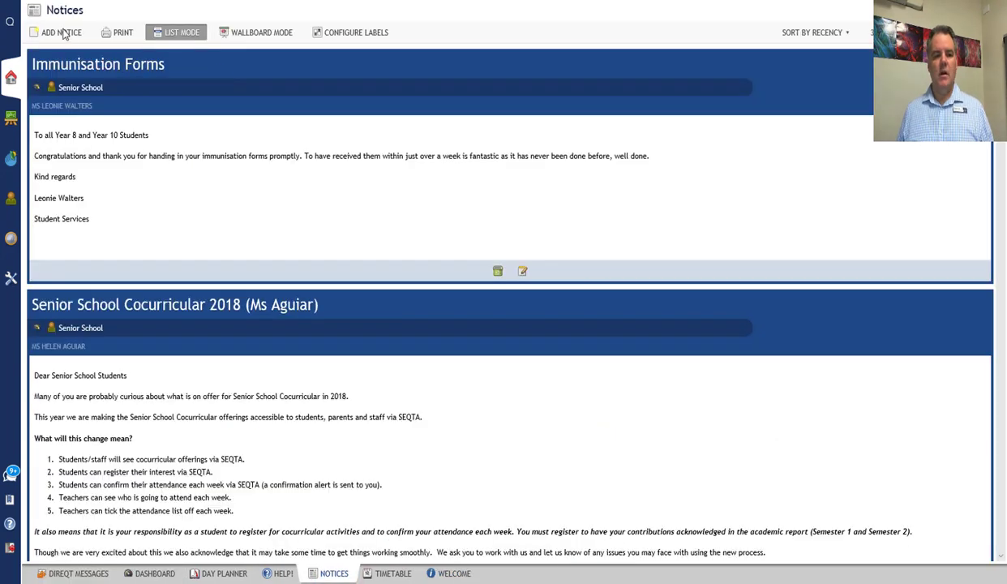
click(65, 36)
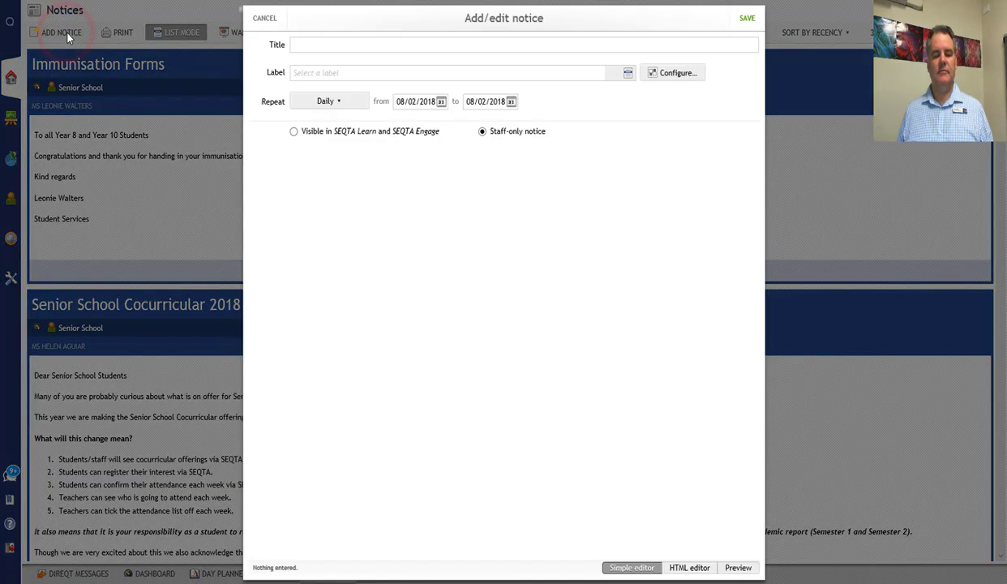
click(344, 45)
text(Ca)
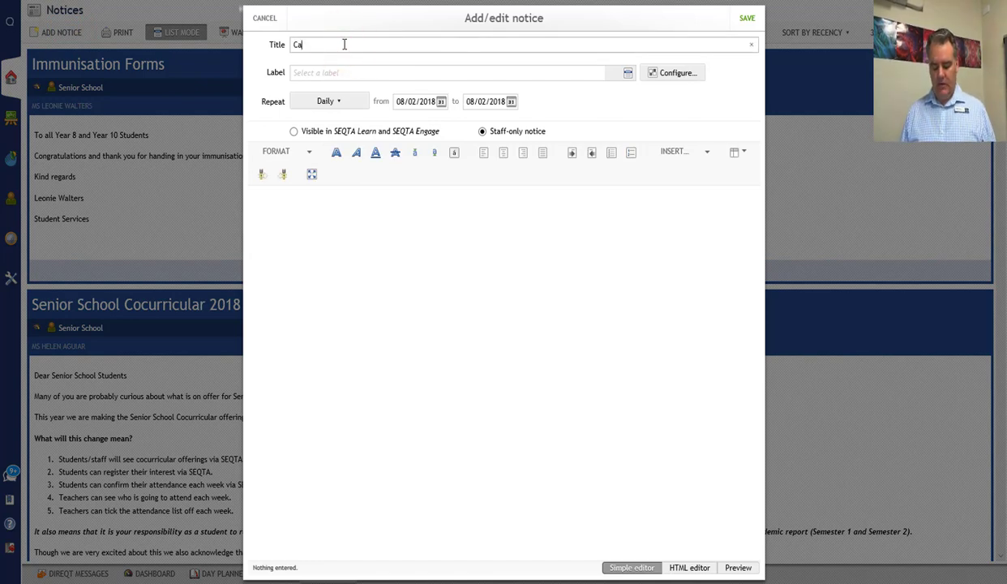
text(nteen Menu)
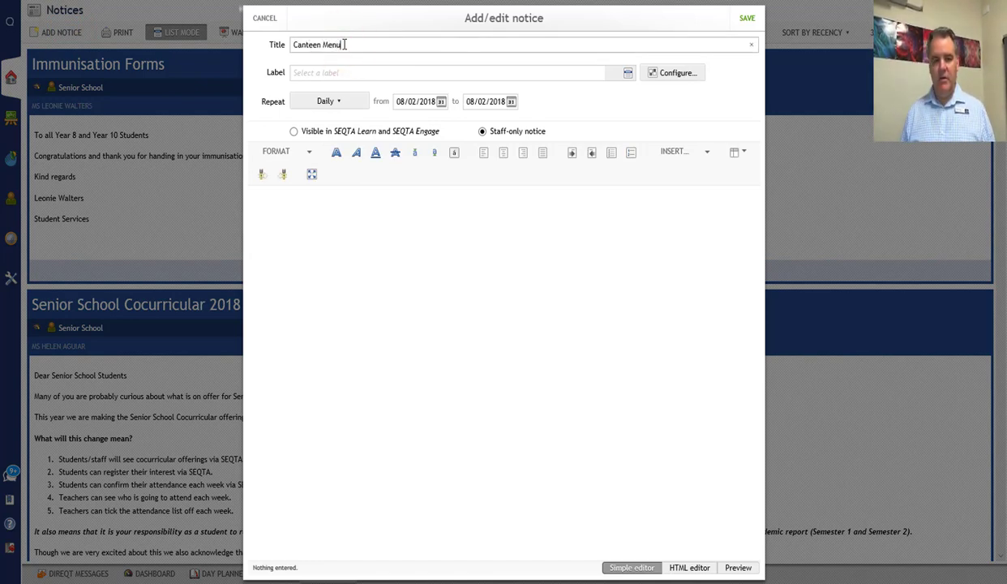
- Assign the Whole School label to the Canteen Menu notice
click(410, 71)
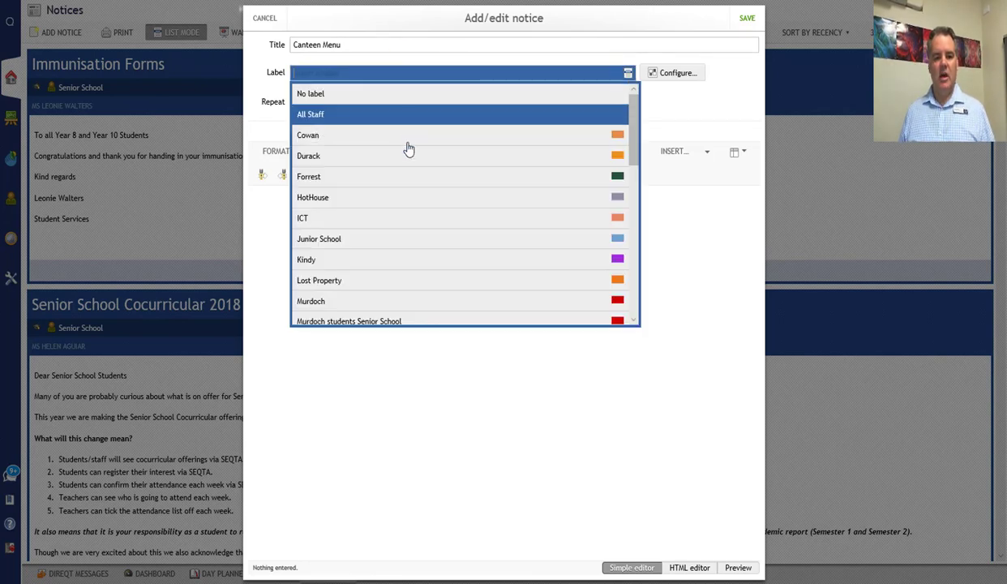
scroll(415, 225, down, 3)
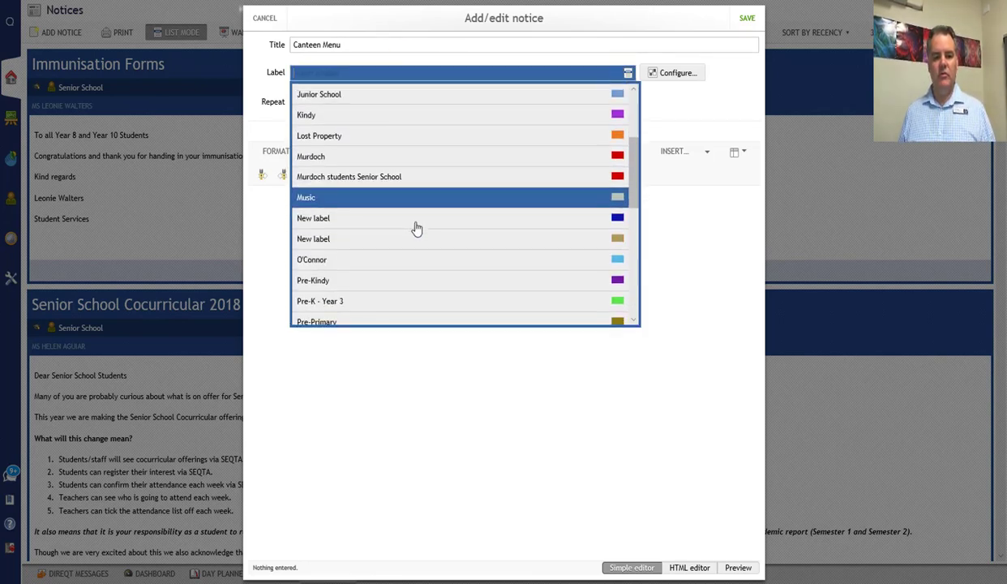
scroll(408, 151, down, 5)
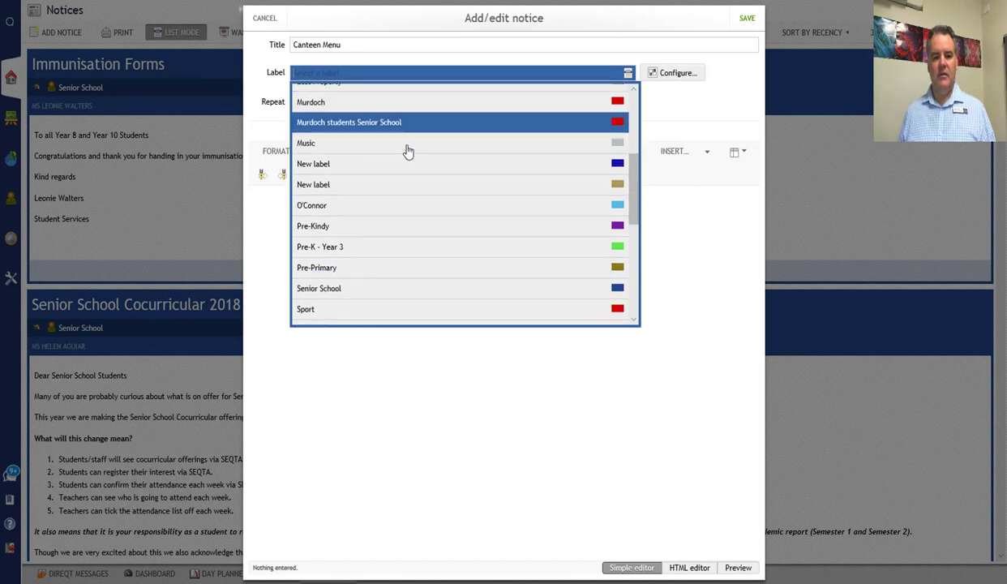
click(398, 162)
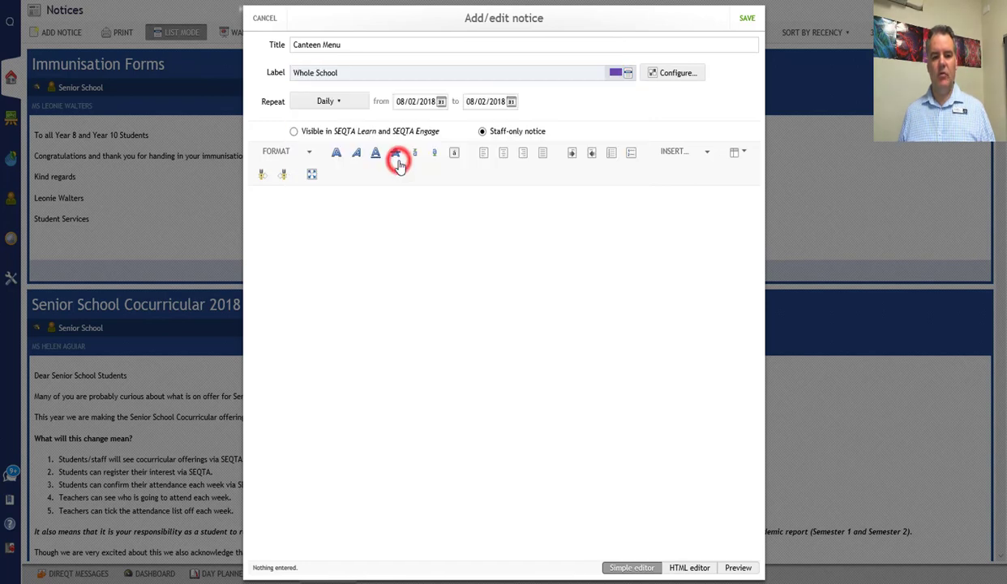
- Set the notice's end date to 12/02/2018 and make it visible in SEQTA Learn and SEQTA Engage
click(513, 101)
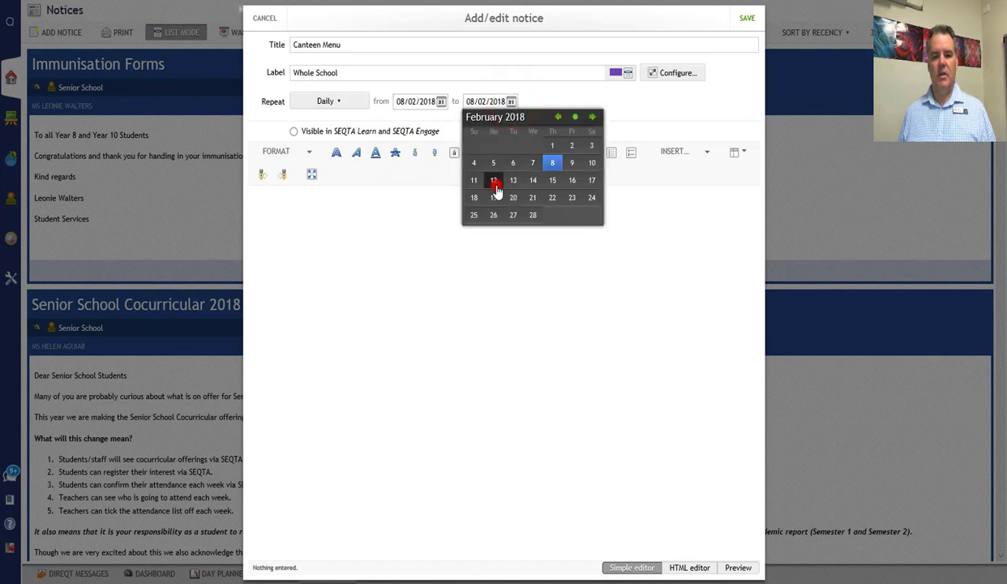
click(493, 181)
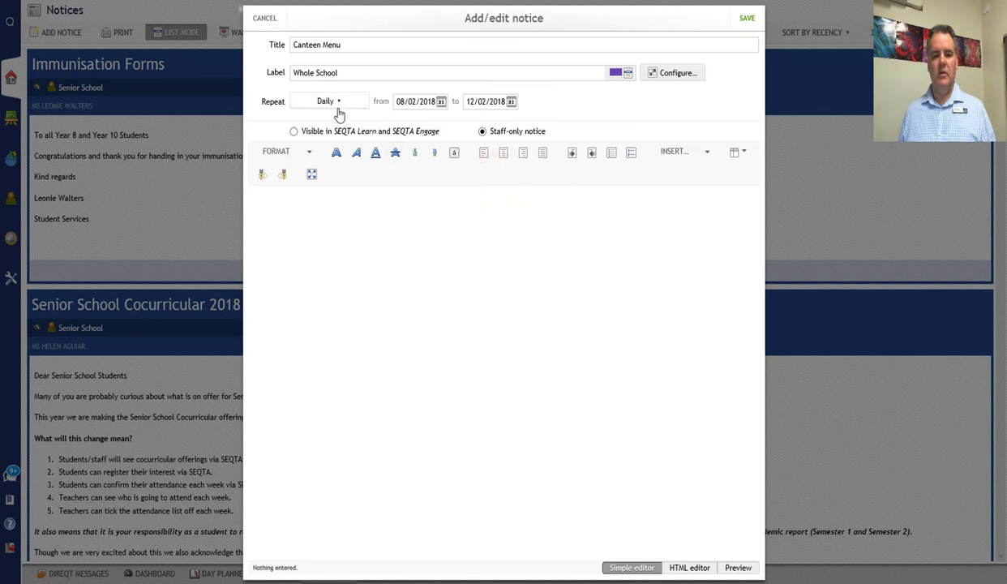
click(295, 132)
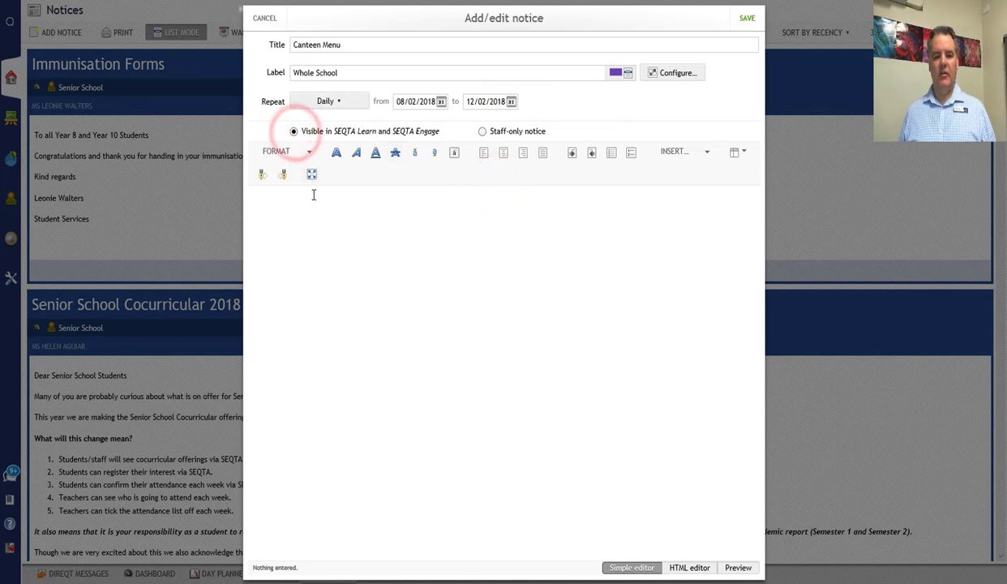
- Insert a hyperlink in the notice body using the copied OneDrive link as web address and Click Here as link text
click(312, 197)
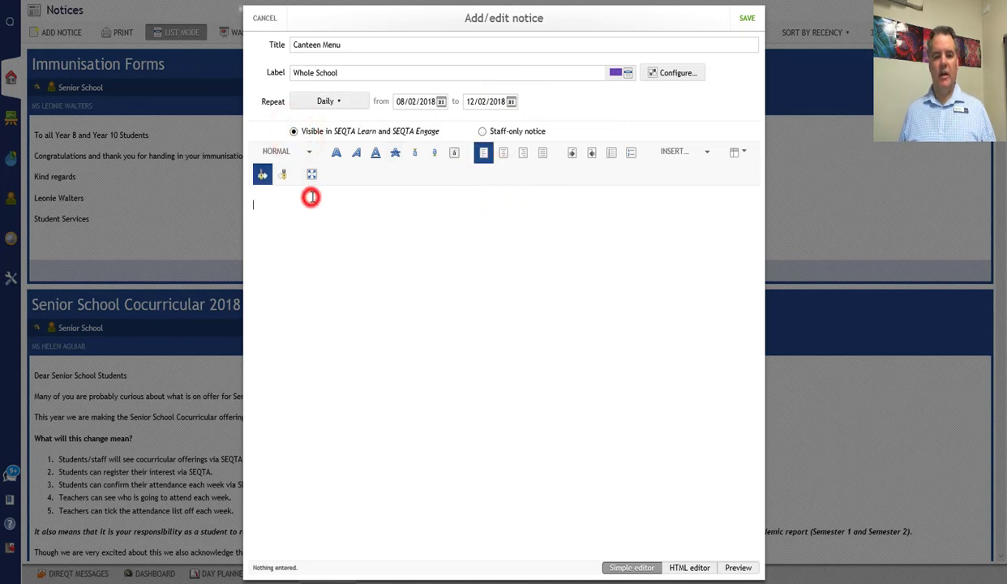
click(700, 152)
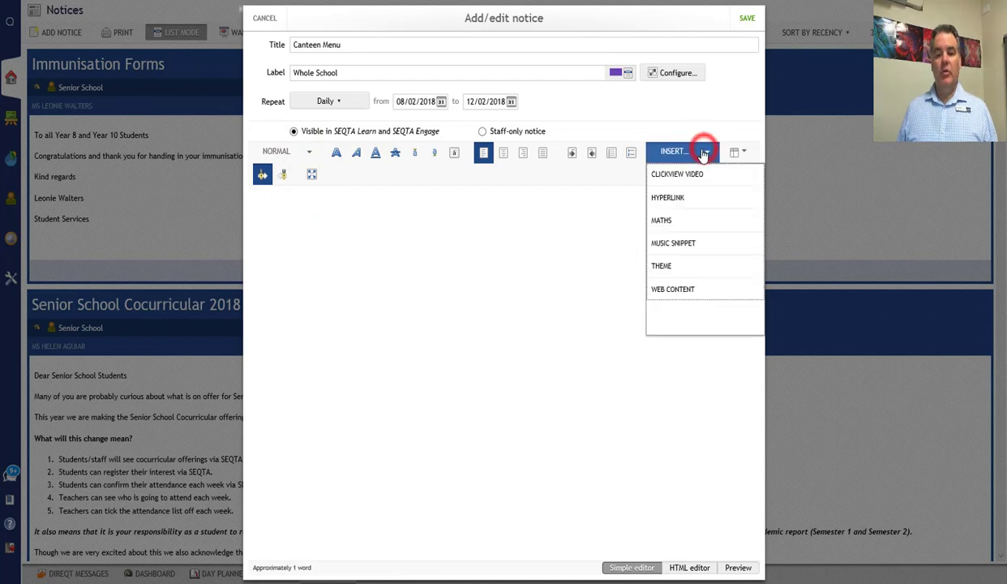
click(679, 198)
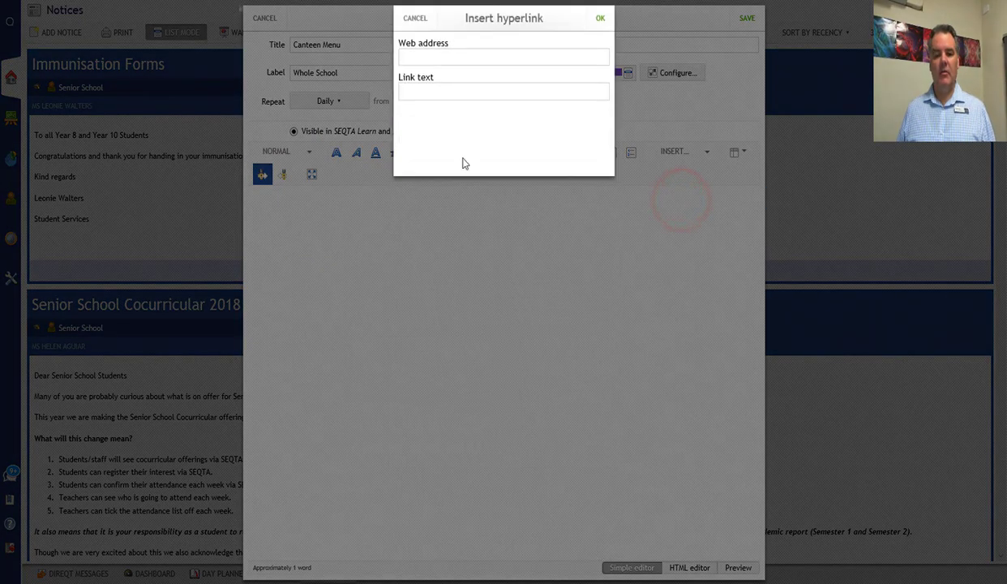
click(443, 57)
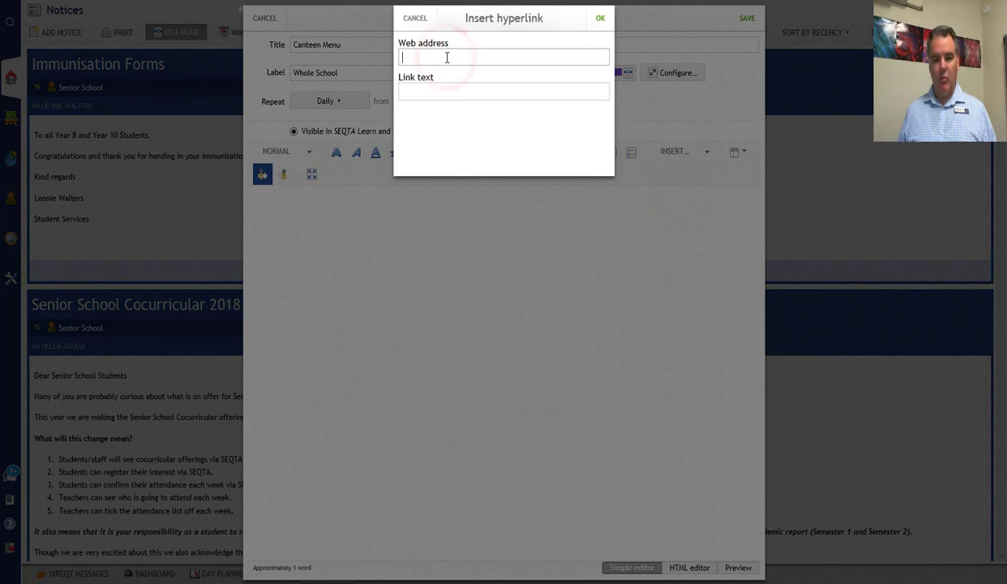
key(ctrl+v)
click(438, 88)
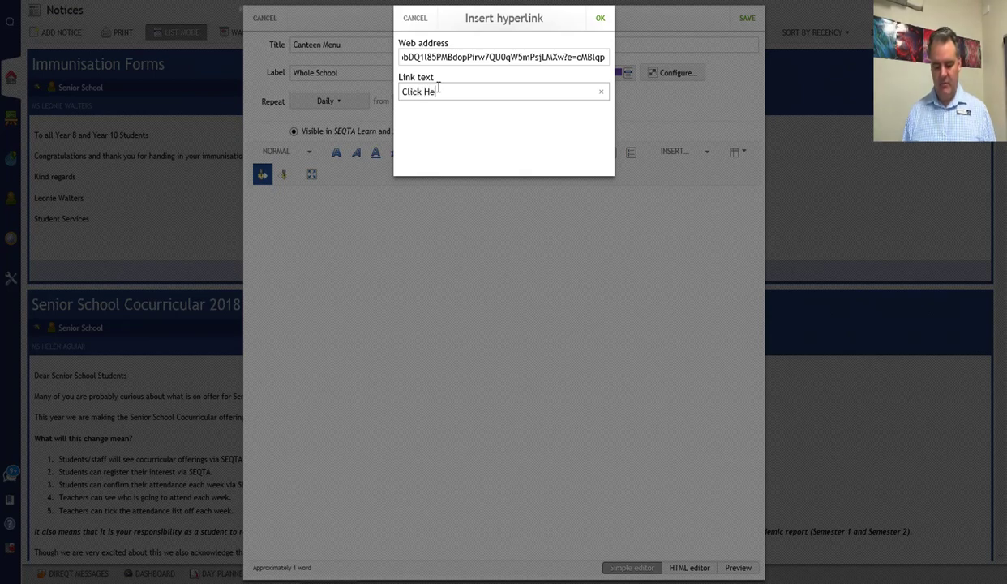
click(602, 23)
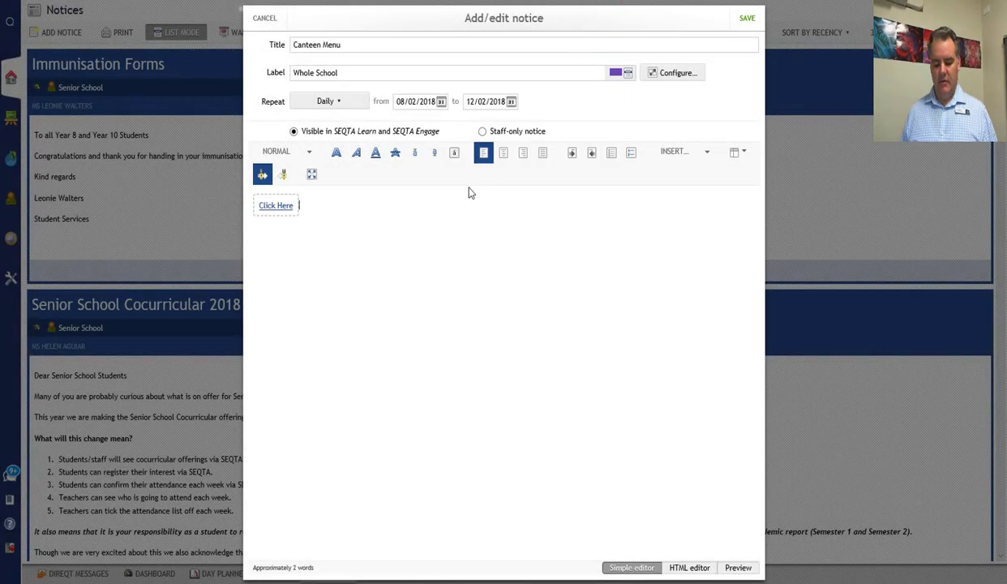
- Complete the sentence after the link with "to see the canteen menu for 2018" and start a new line
text(to see th)
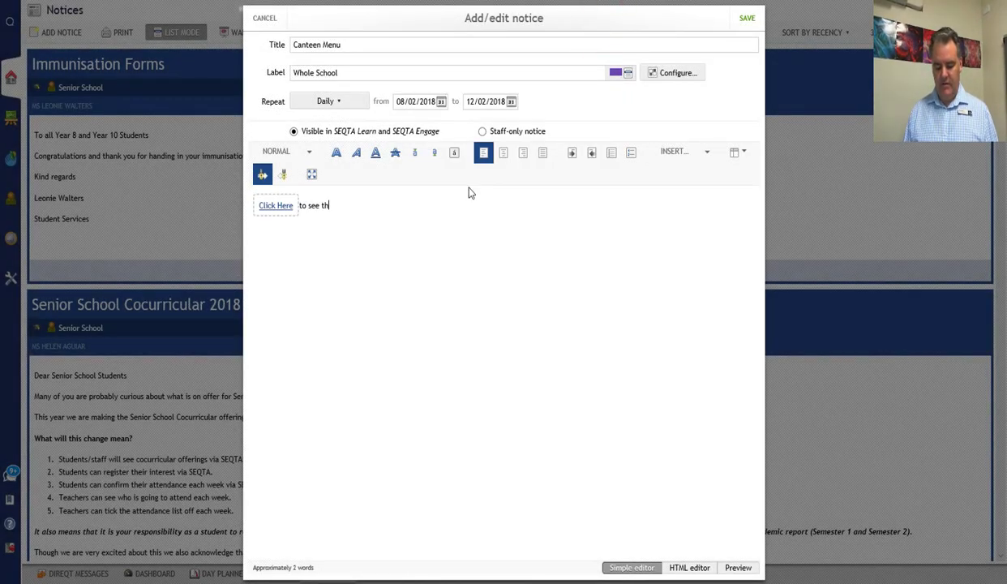
text(e canteen m)
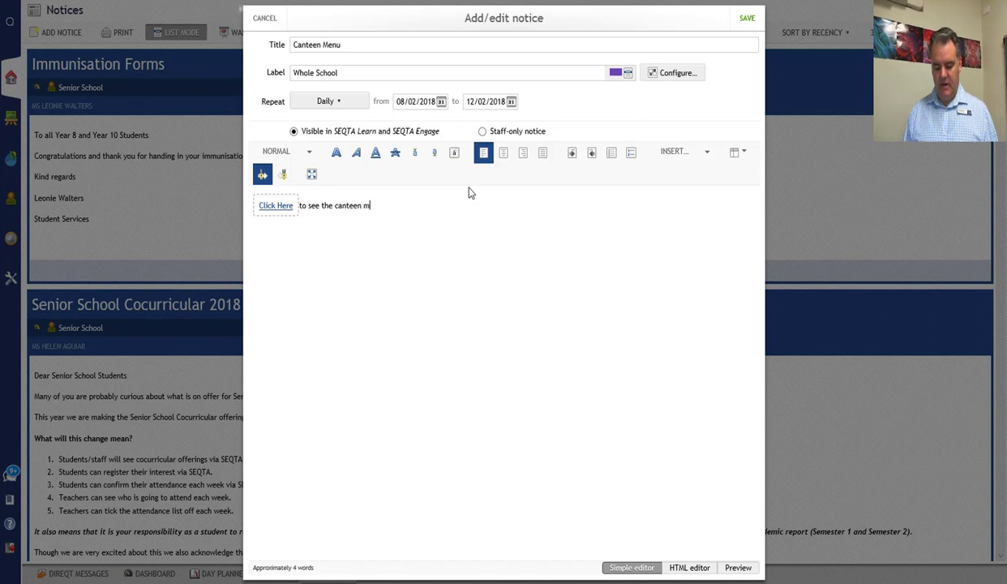
text(enu for 2018)
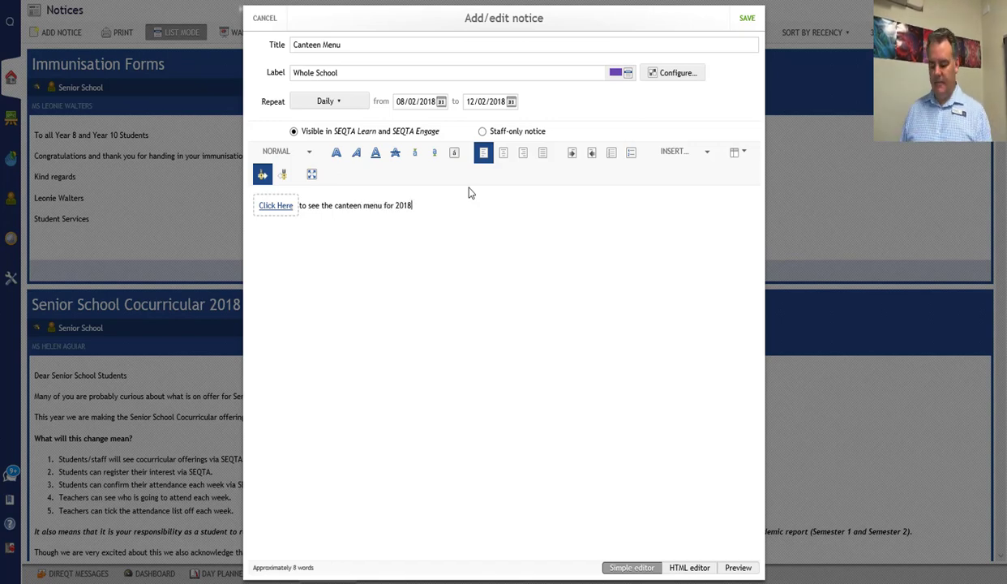
key(Return)
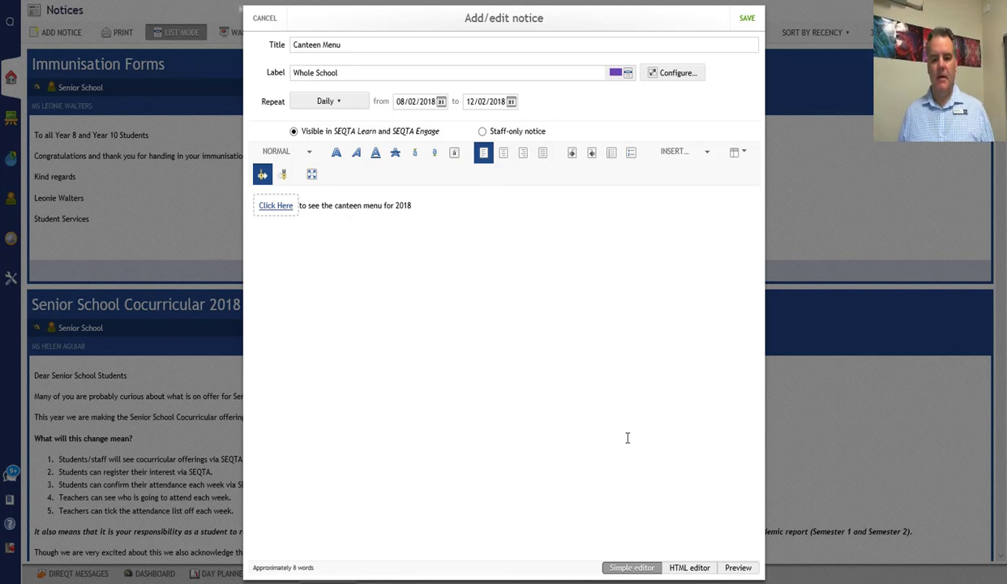
- Insert the Alpine theme below the sentence in the notice body
click(689, 152)
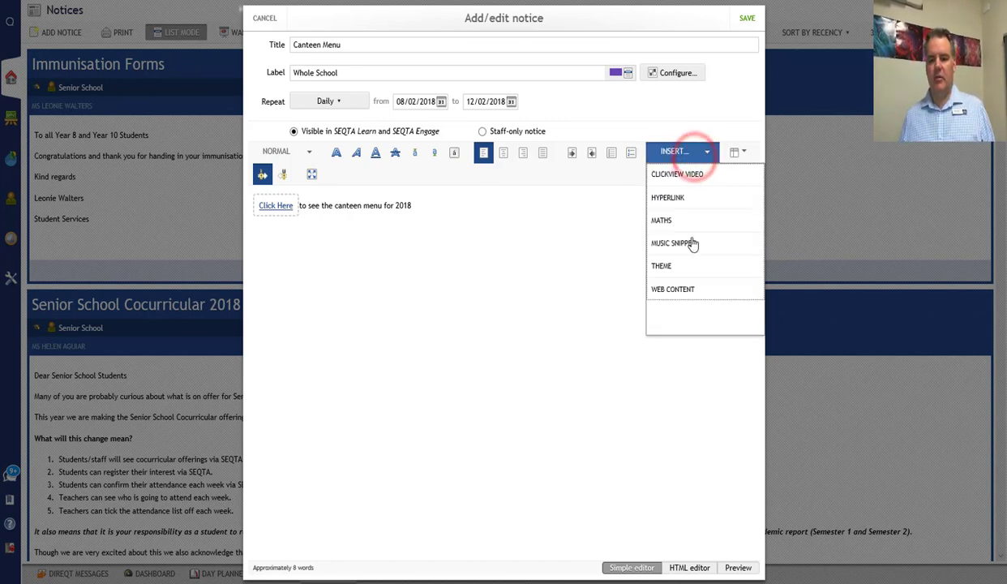
click(688, 273)
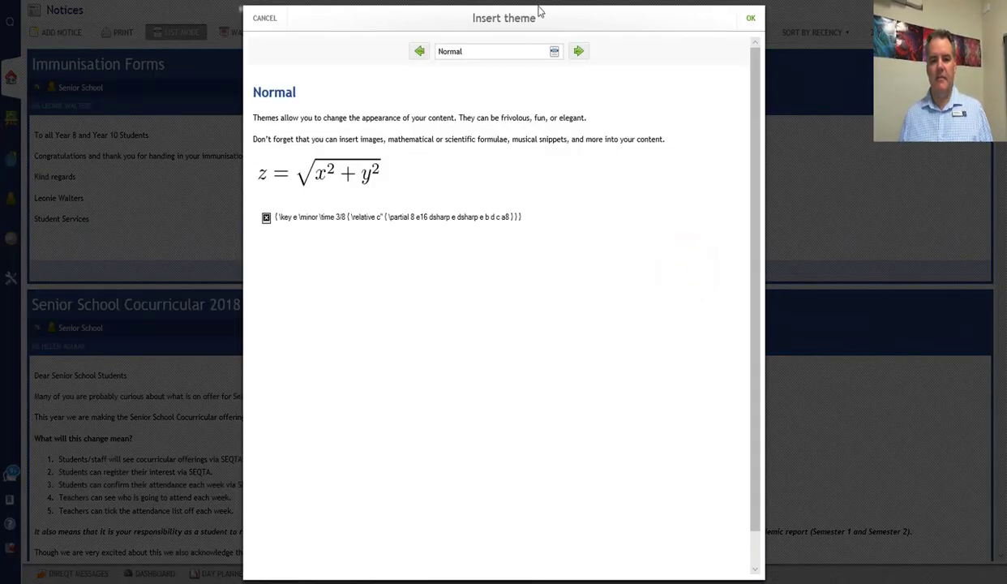
click(580, 51)
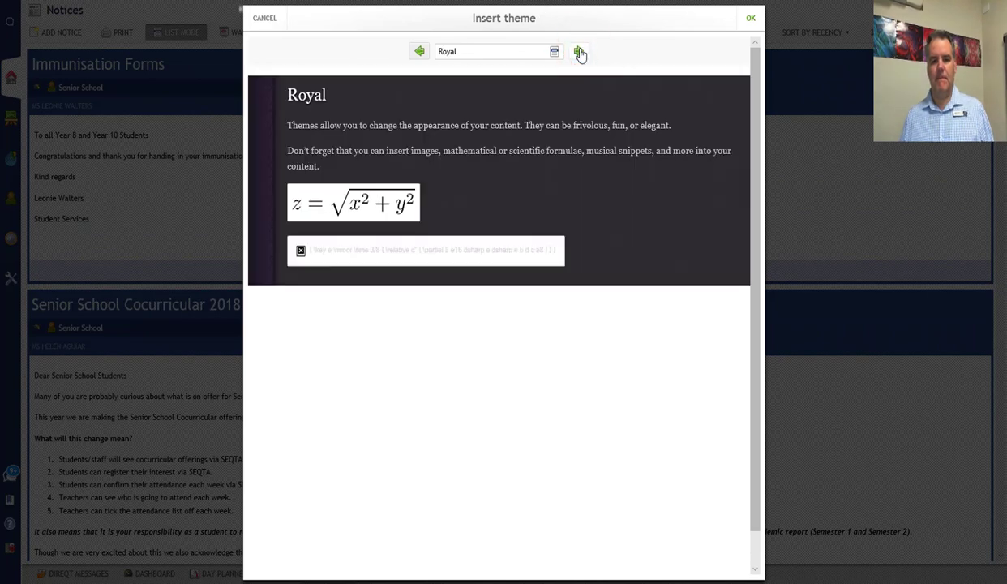
click(580, 53)
click(579, 52)
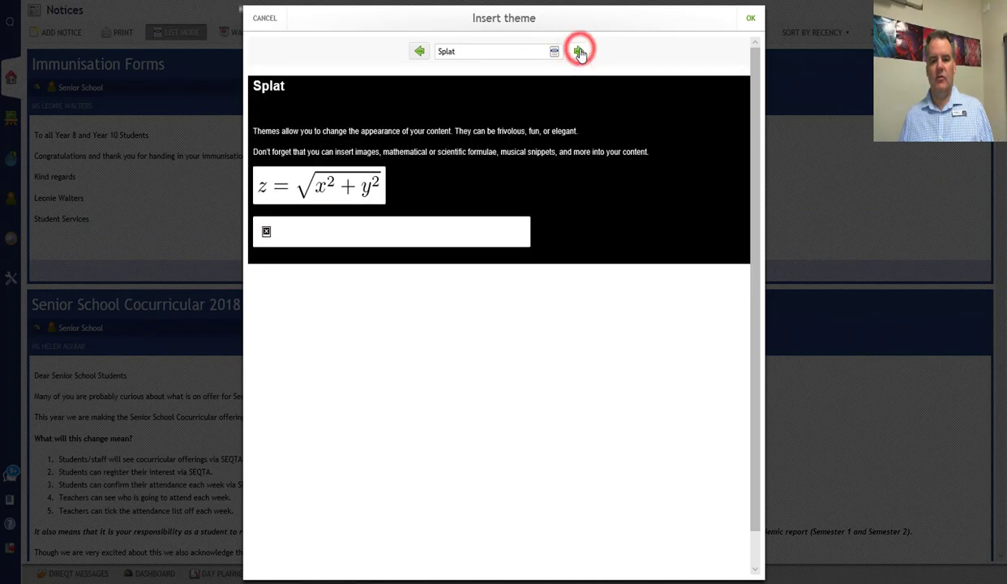
click(580, 52)
click(580, 53)
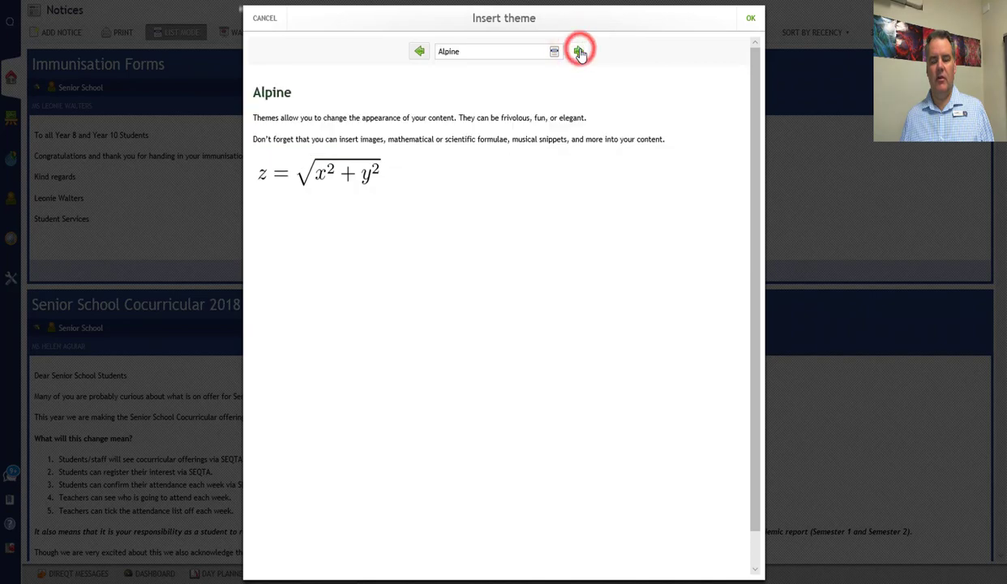
click(749, 18)
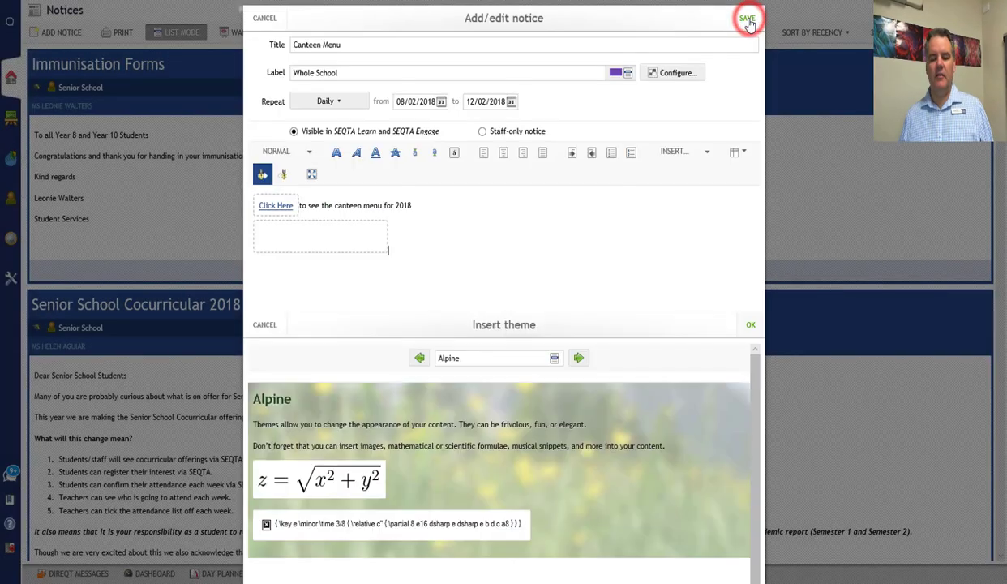
- Format the whole canteen menu sentence, including the link, as Heading 3 and preview the notice
mouse_move(425, 201)
mouse_down()
mouse_move(243, 191)
mouse_move(258, 202)
mouse_up()
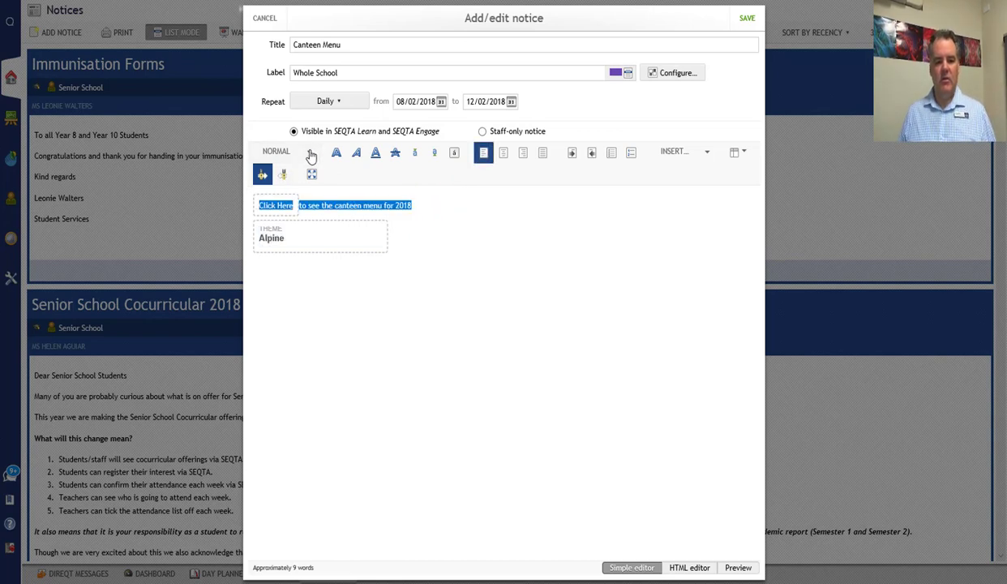
click(310, 153)
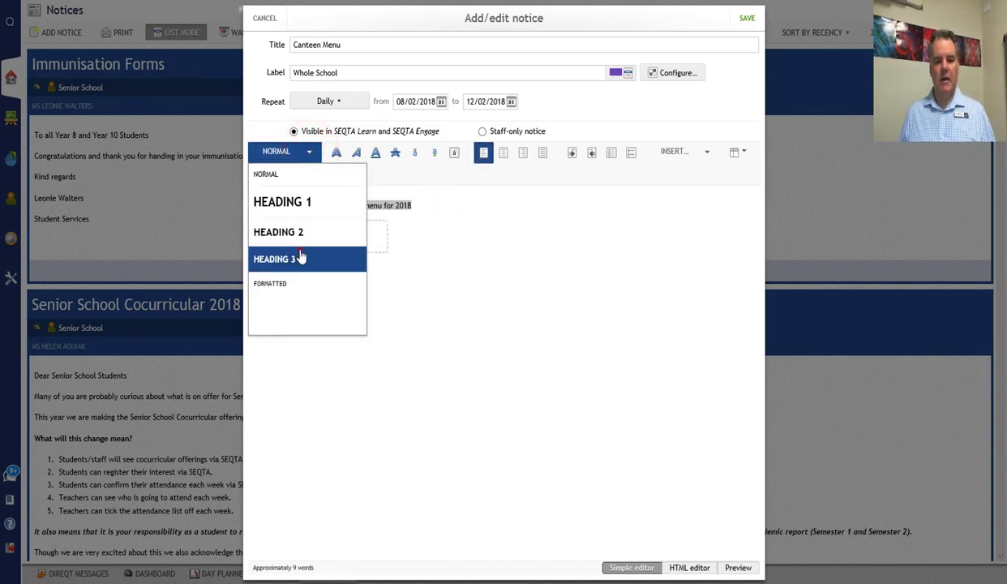
click(300, 254)
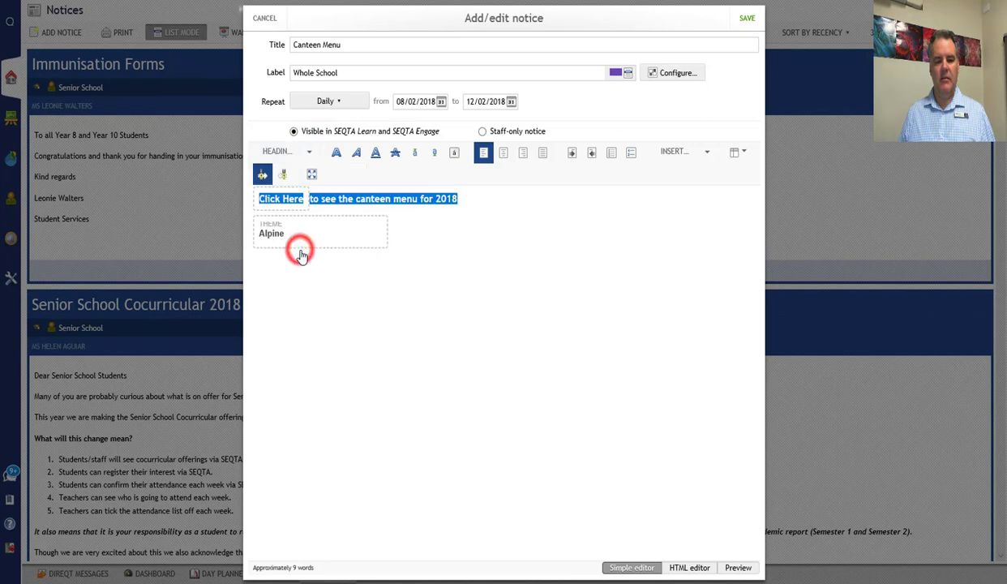
click(732, 567)
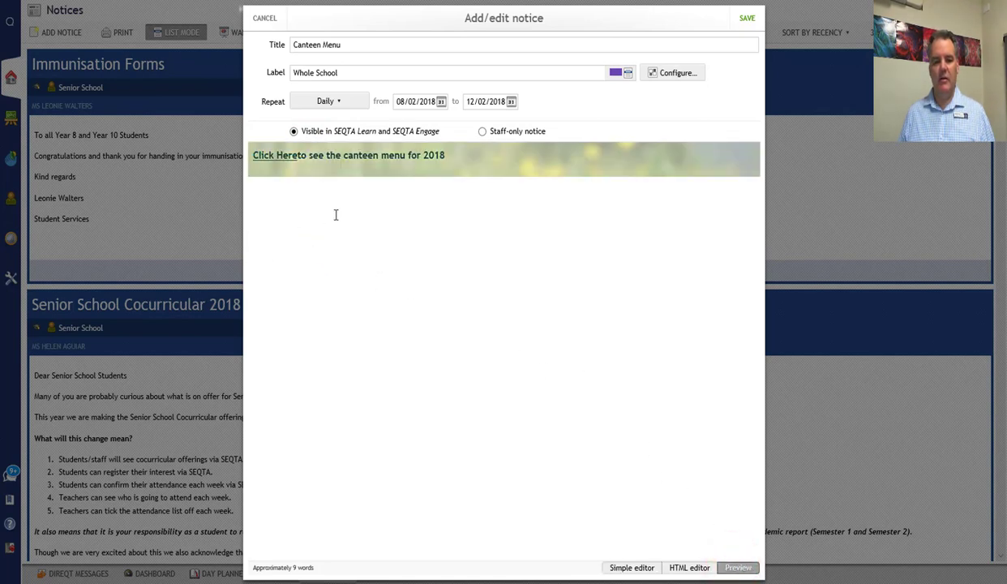
- Return to editing, add a space between the Click Here link and "to see", and preview the notice again
click(632, 567)
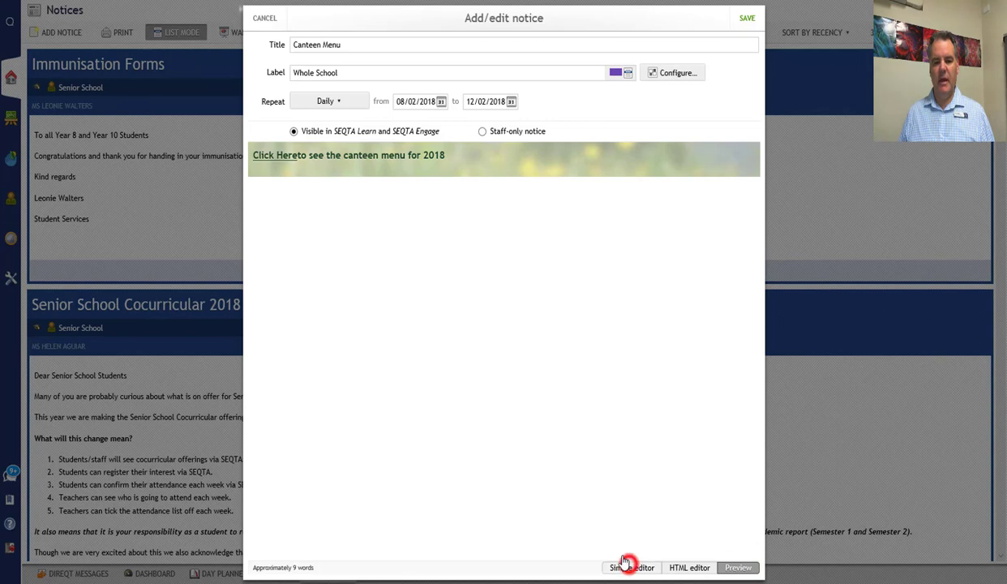
click(309, 202)
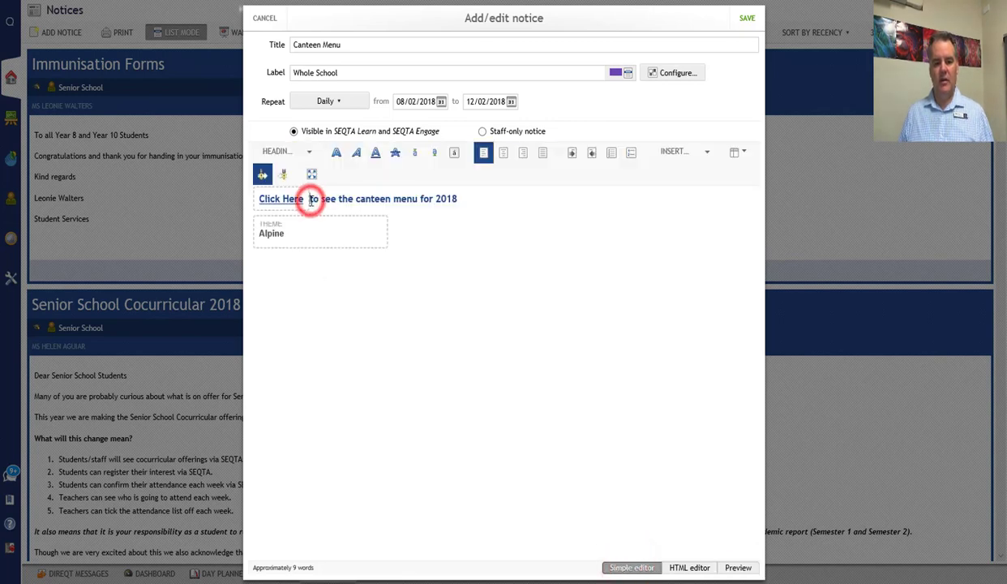
click(732, 569)
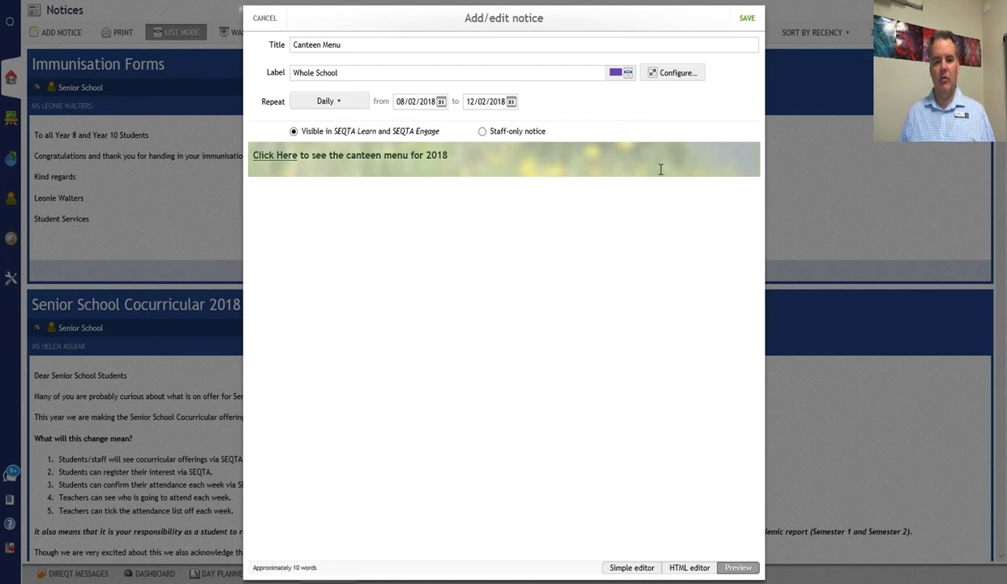
- Save the Canteen Menu notice and open its Click Here link from the notices page
click(747, 22)
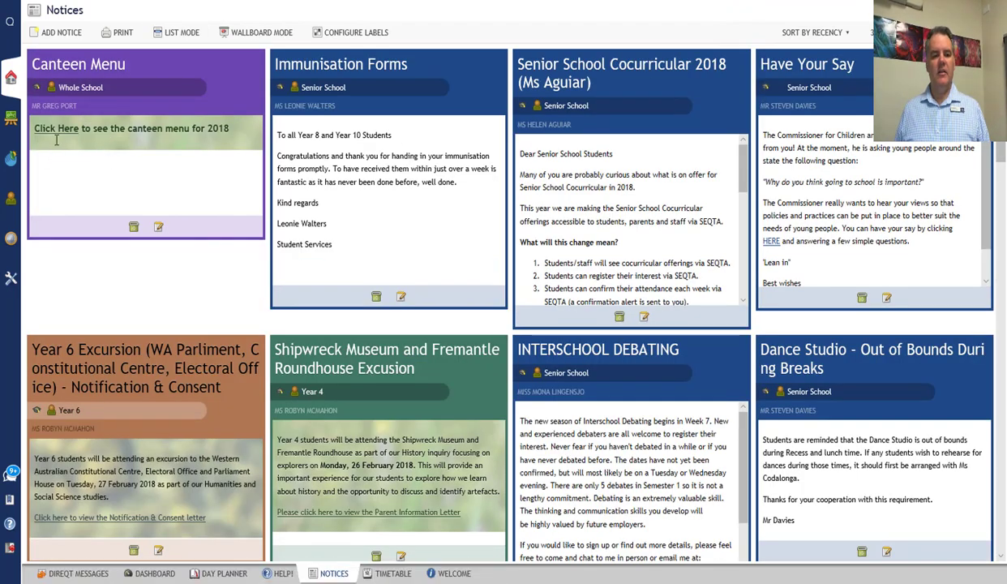
click(62, 134)
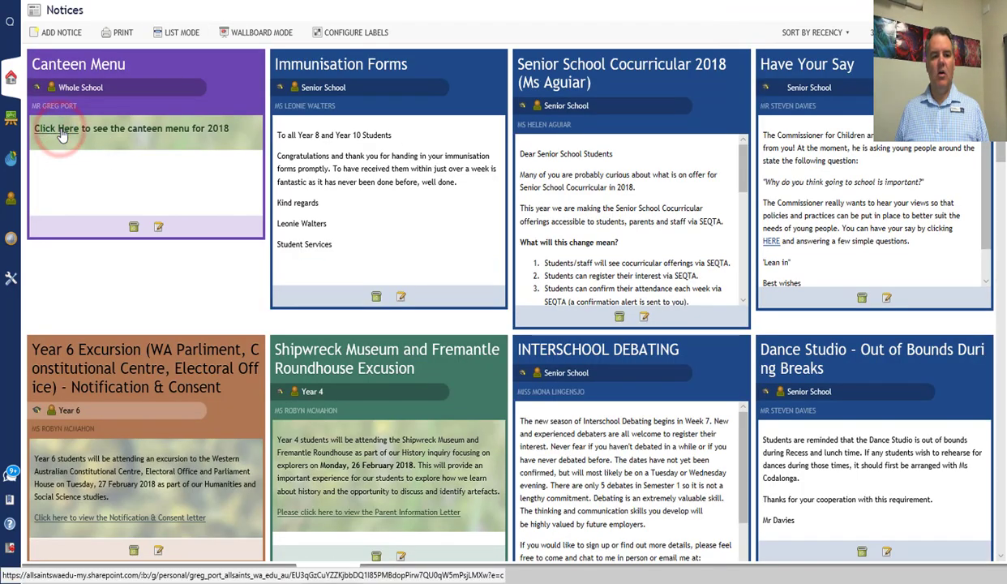